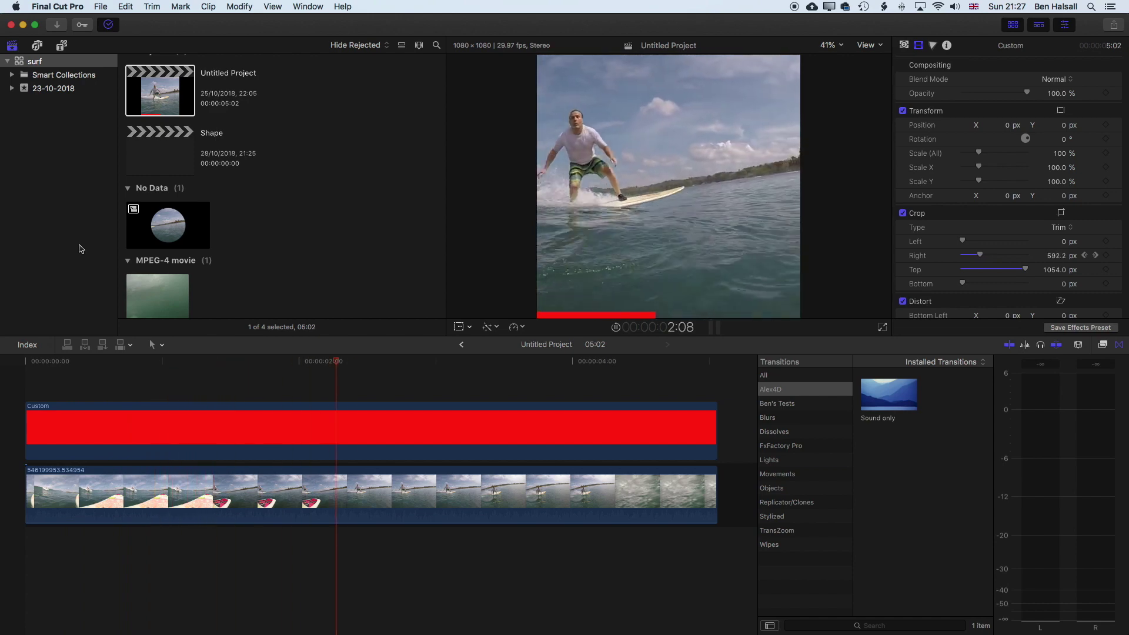
- Stop the progress-bar preview and select the red Custom clip in the timeline
key(space)
click(151, 425)
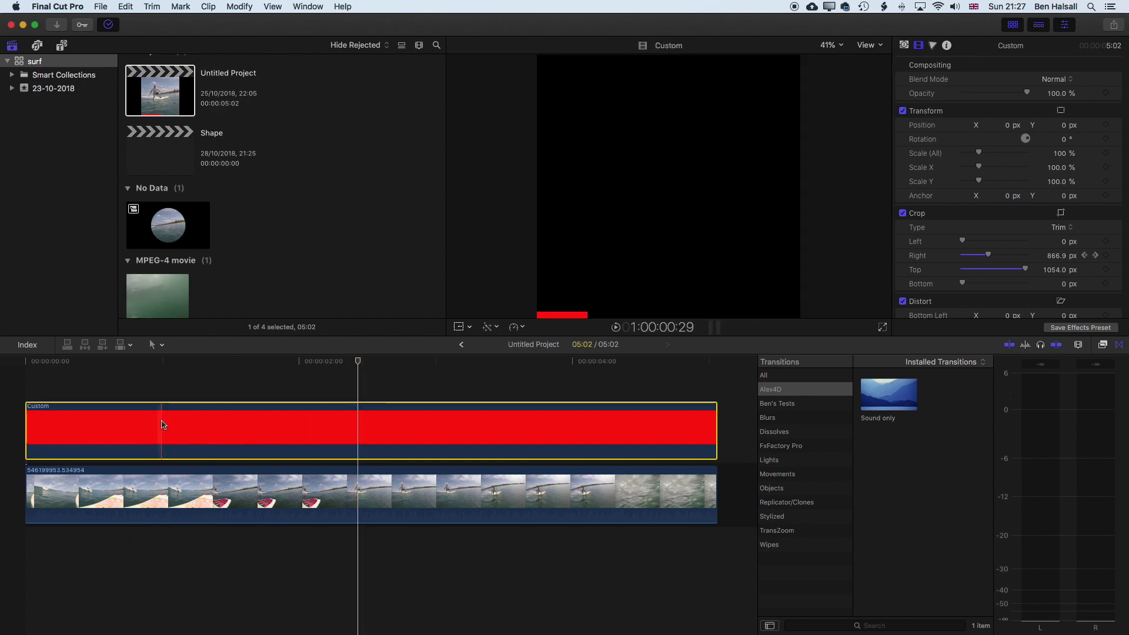
- Delete the red Custom clip, return to the project start, select the surf clip and show generators
key(Delete)
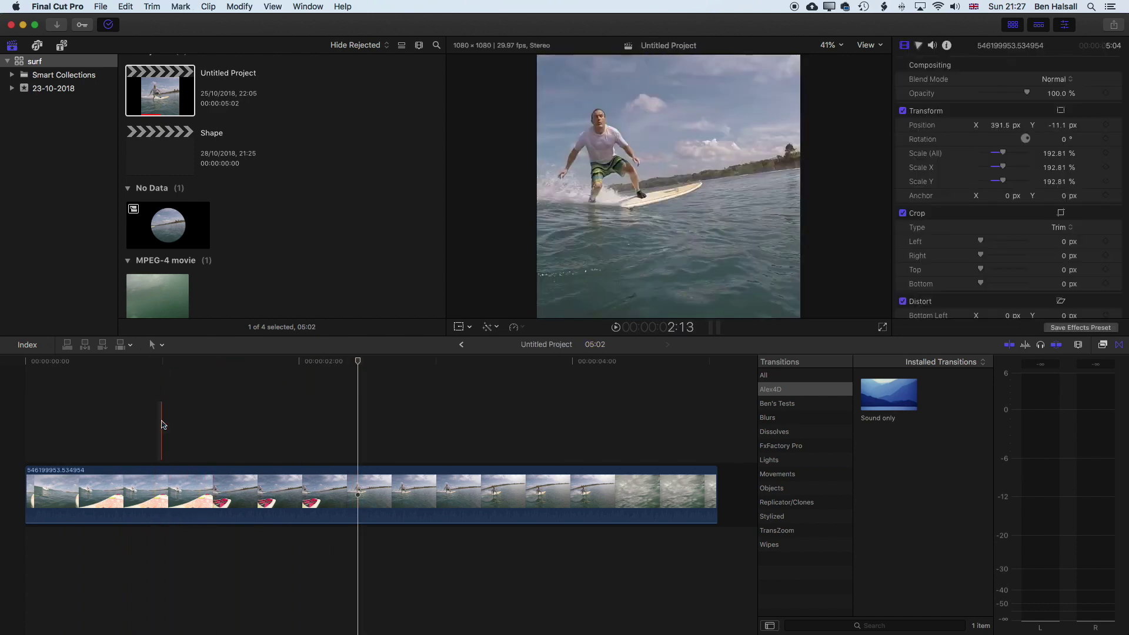
click(89, 362)
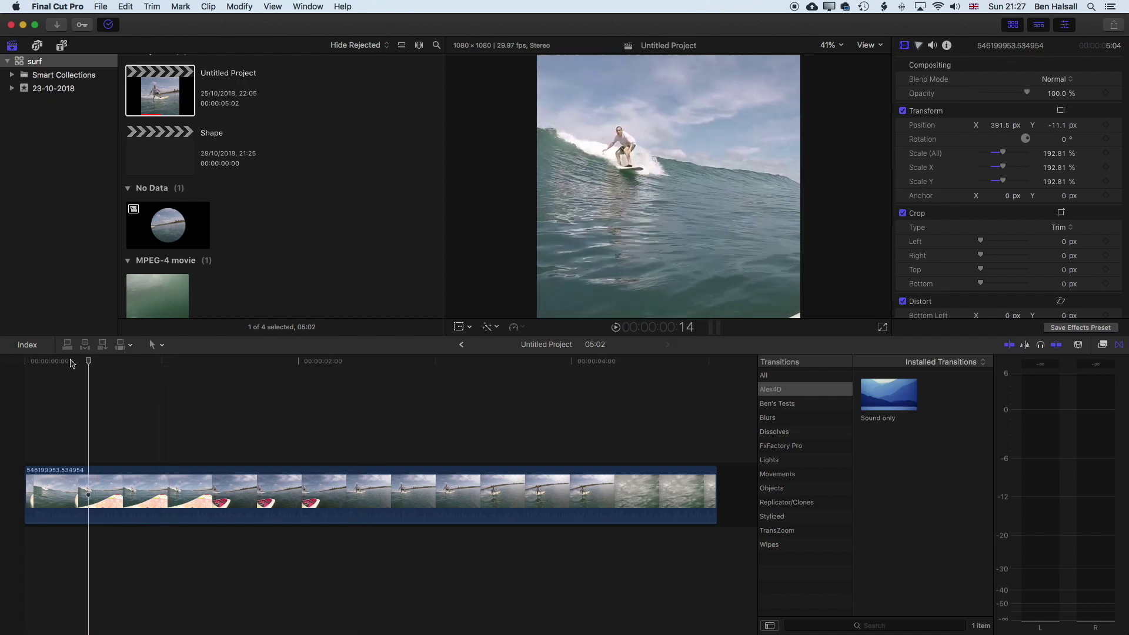
key(Home)
key(c)
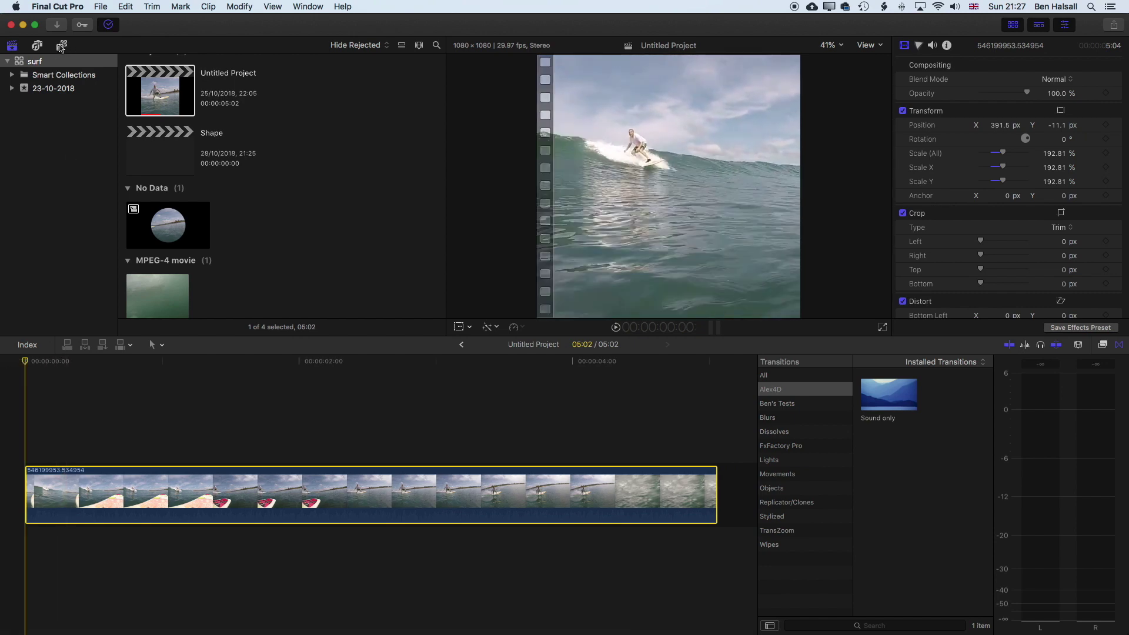
click(62, 46)
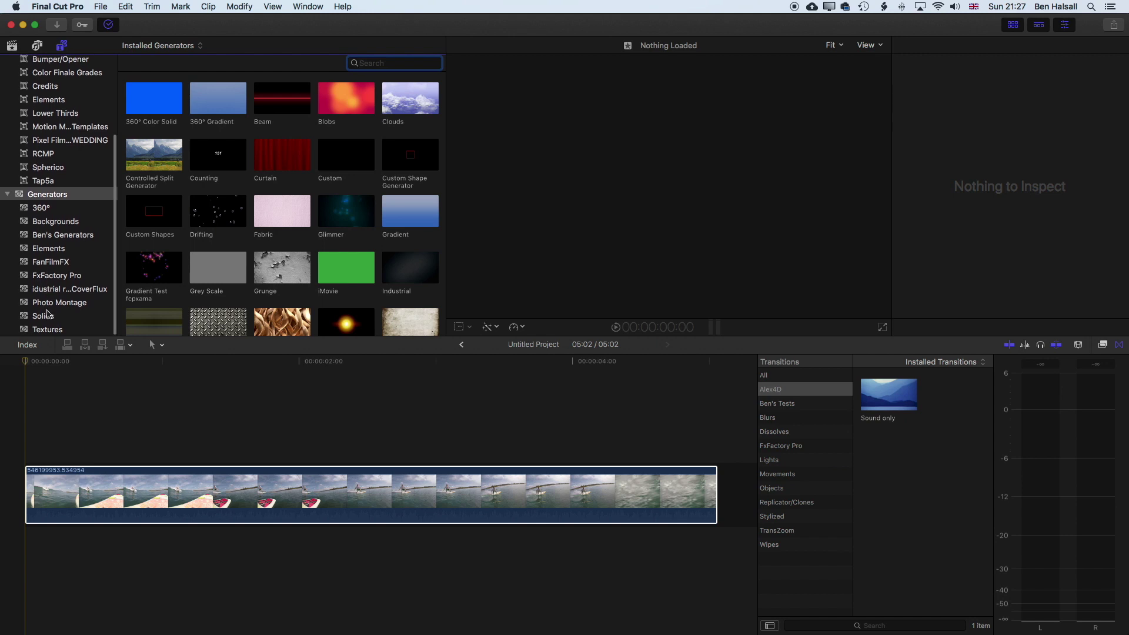
- Connect the black Custom solid from Generators > Solids above the surf clip
scroll(48, 315, down, 1)
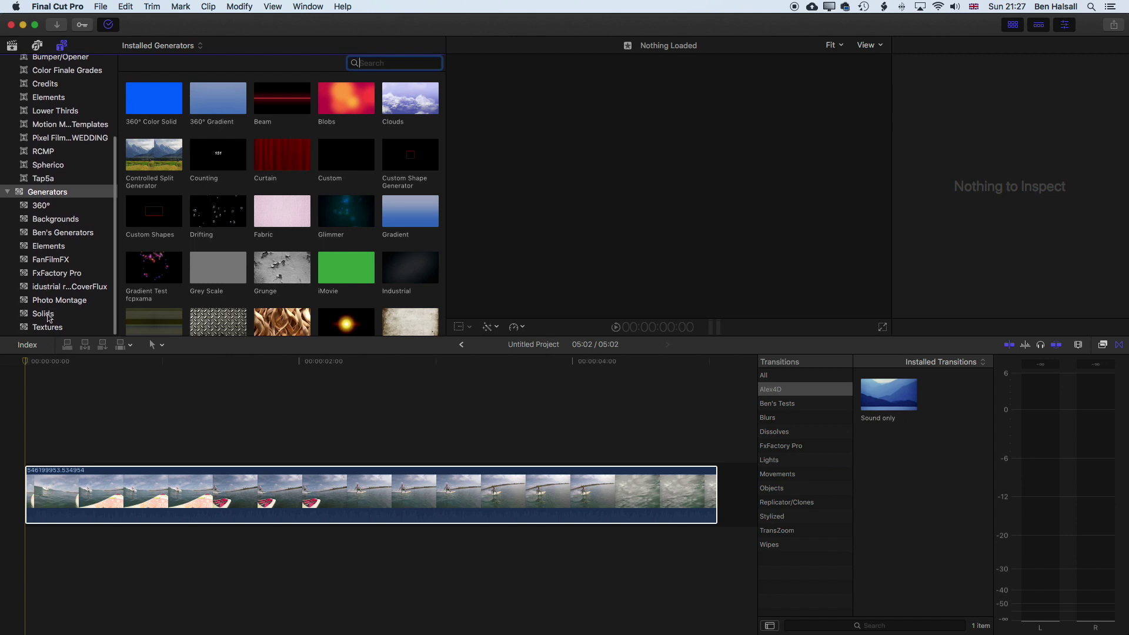
click(48, 316)
click(156, 102)
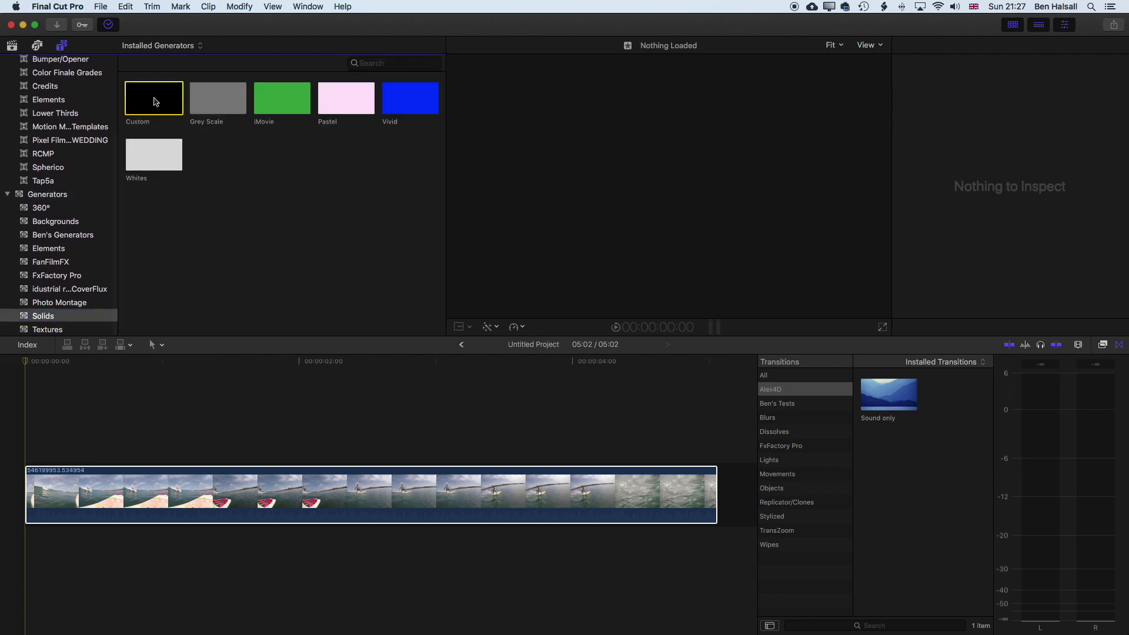
drag(151, 104, 23, 434)
key(super+4)
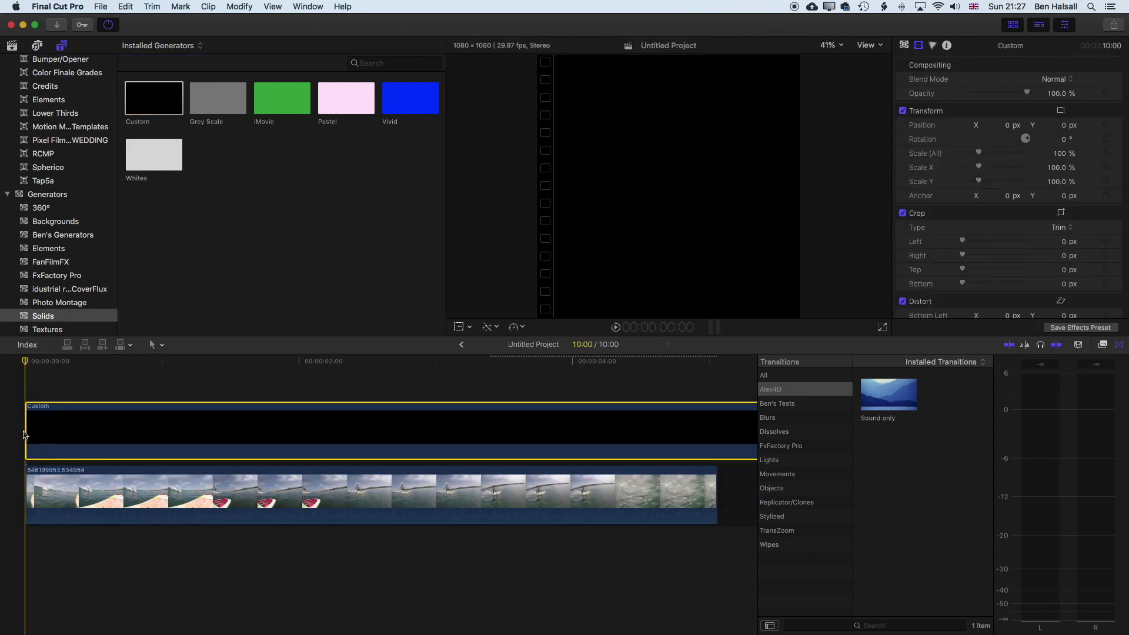
- Blade-cut the Custom solid exactly where the surf clip ends
drag(50, 362, 80, 363)
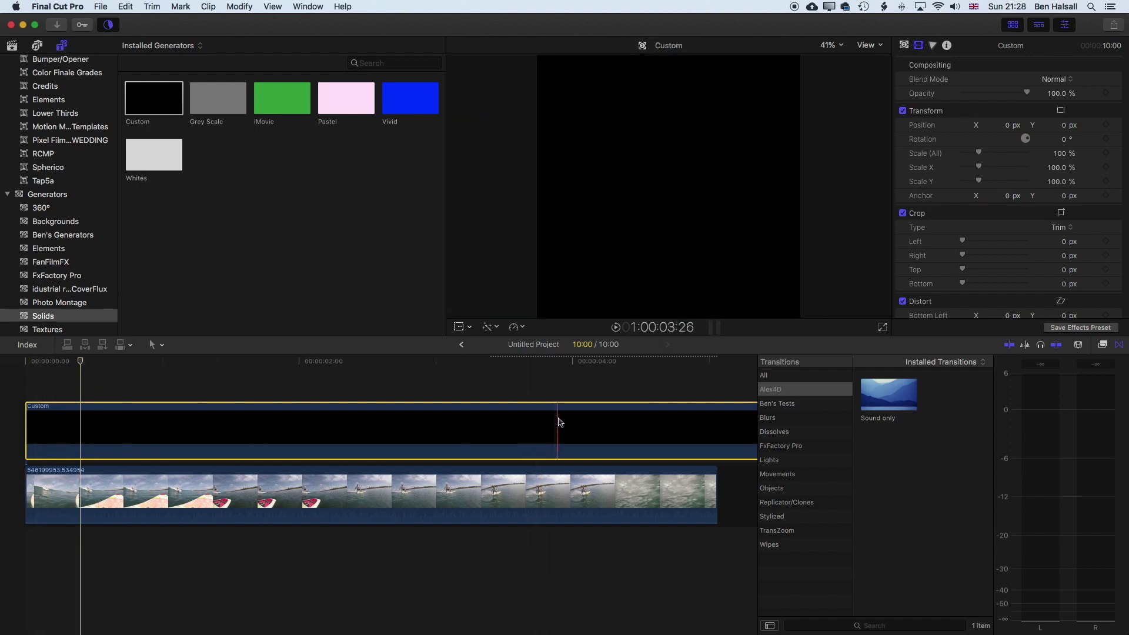
click(155, 344)
click(167, 412)
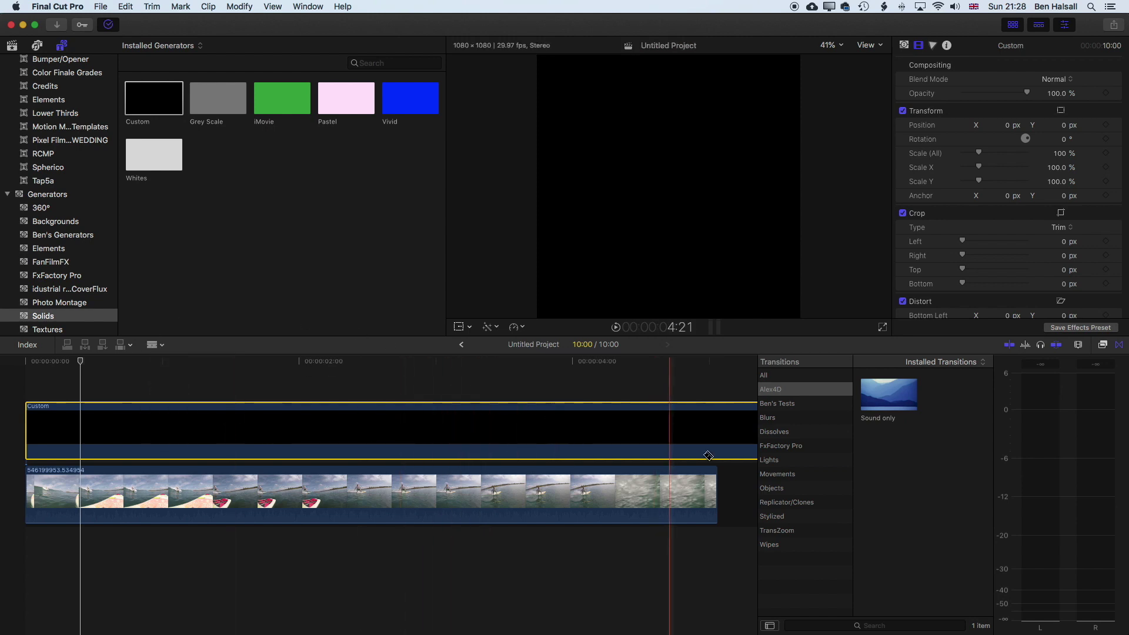
click(719, 437)
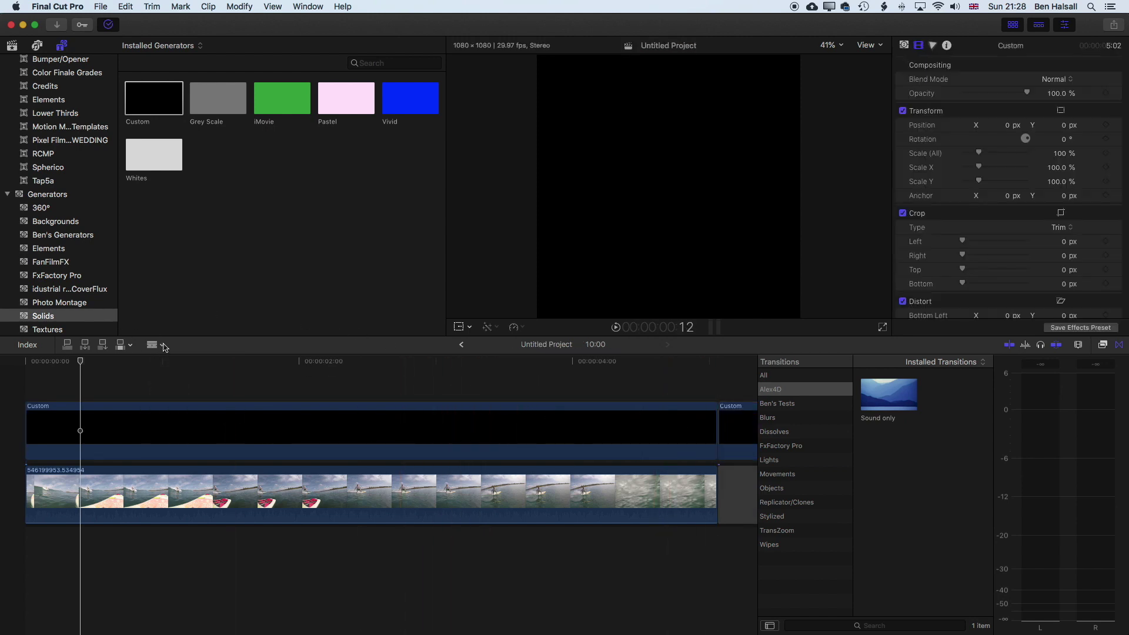
- Delete the leftover Custom piece and trailing gap so the project runs 05:02
click(155, 344)
click(168, 360)
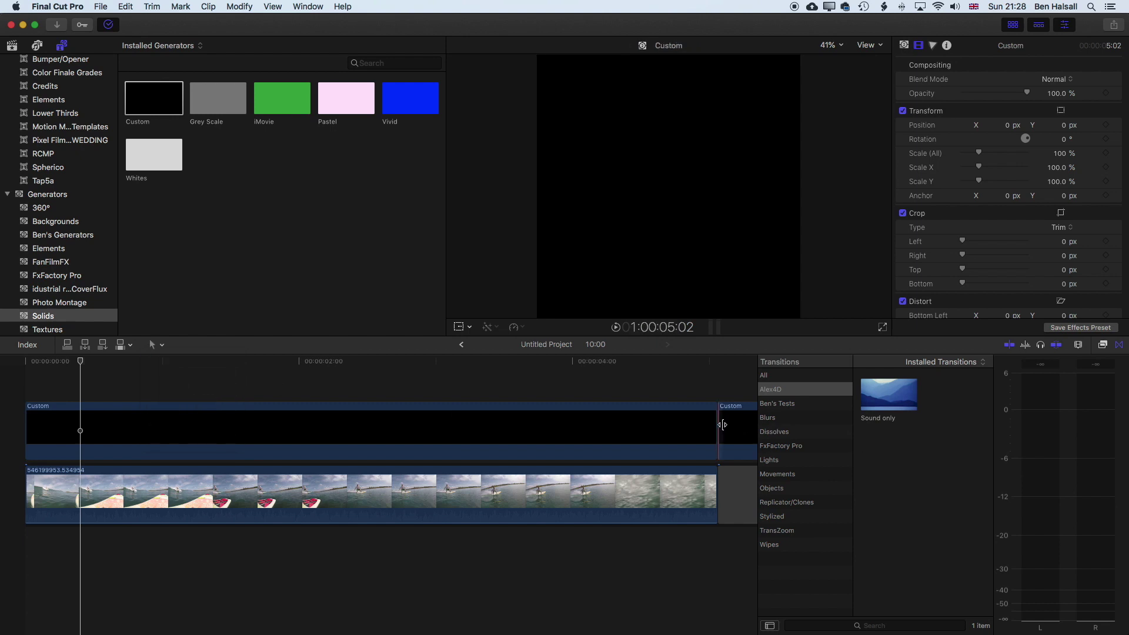
scroll(638, 424, right, 8)
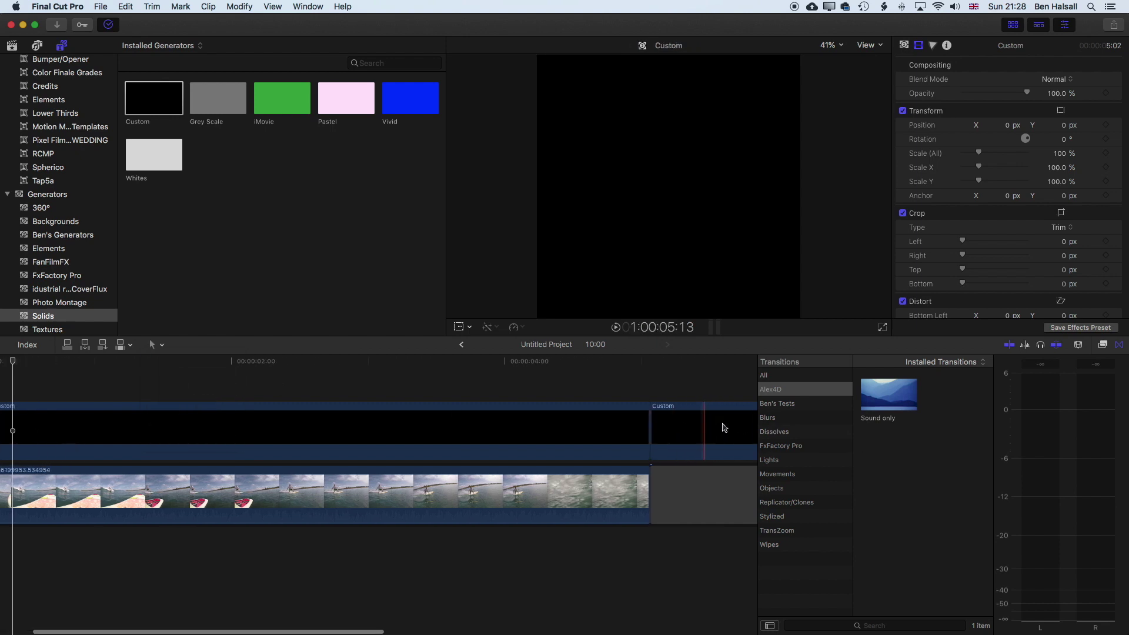
click(469, 433)
key(Delete)
click(466, 492)
key(Delete)
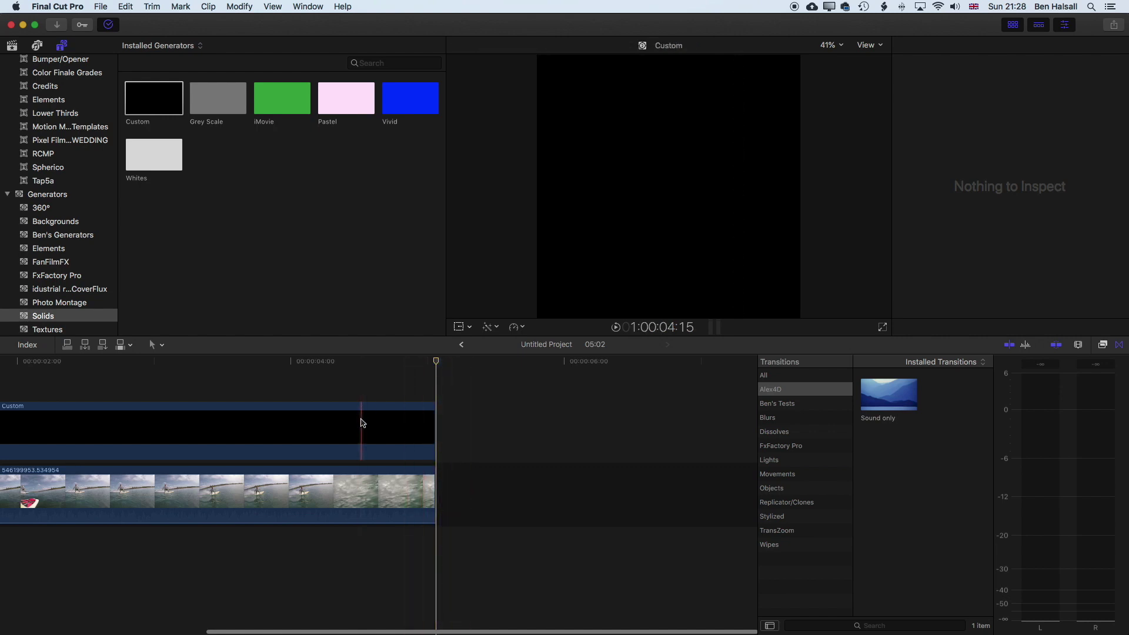
key(shift+z)
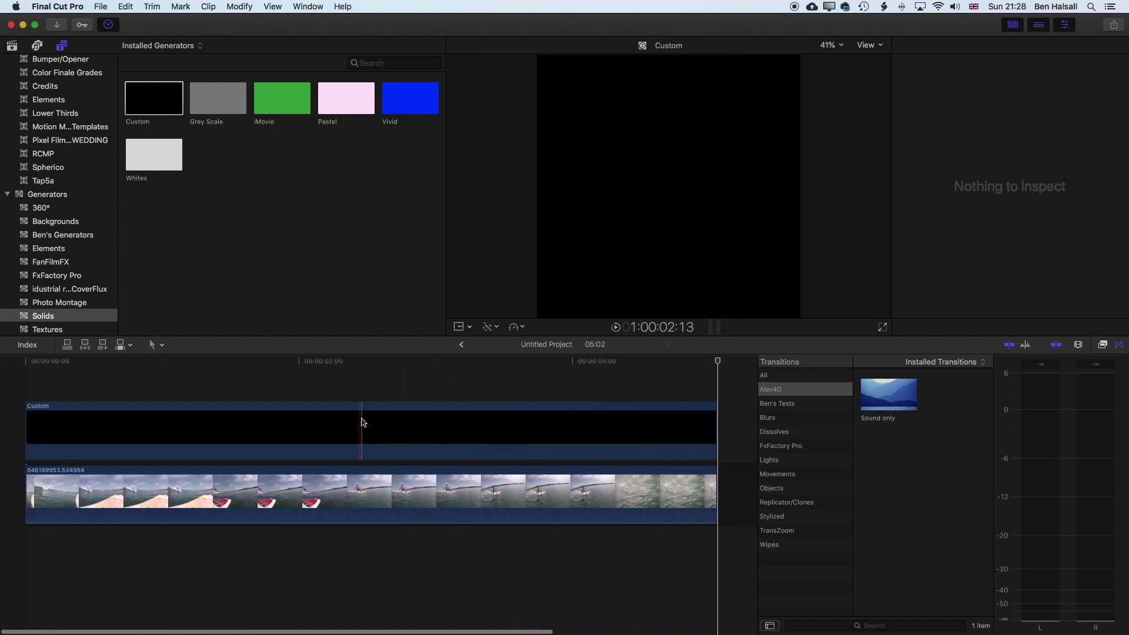
- Show the Custom solid's Generator inspector with its black Color parameter
click(347, 430)
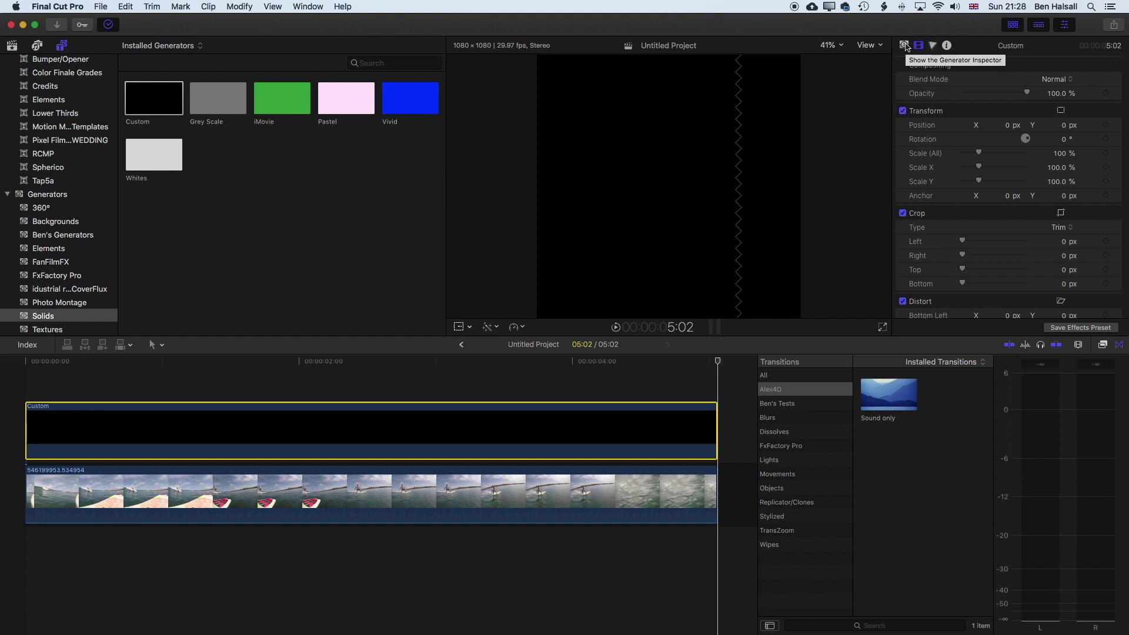
click(904, 45)
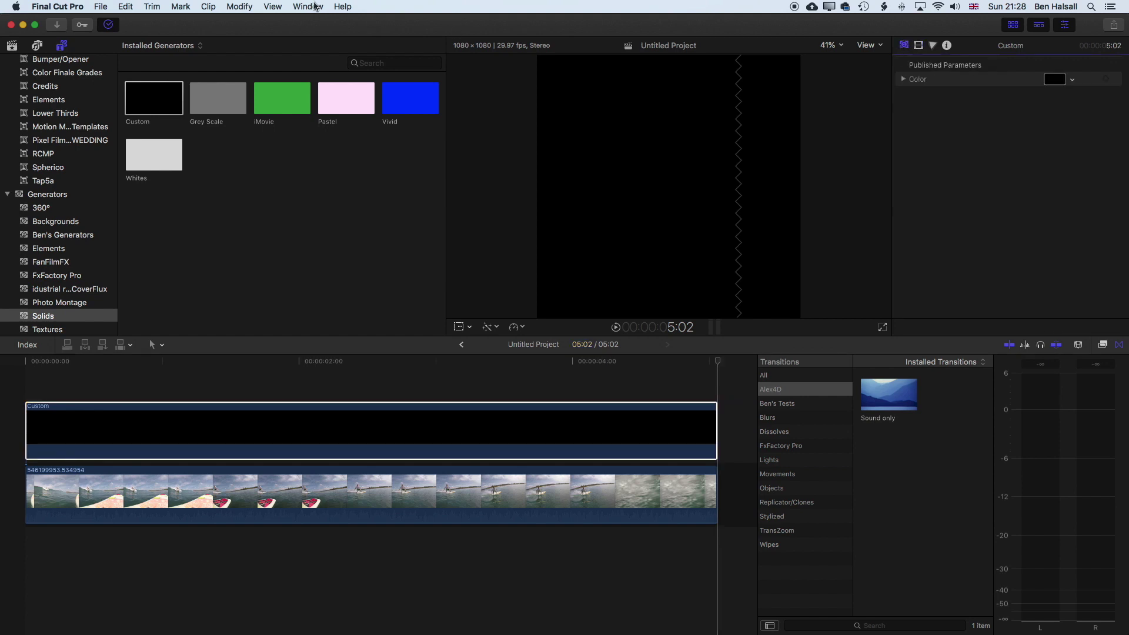
click(315, 7)
mouse_move(327, 68)
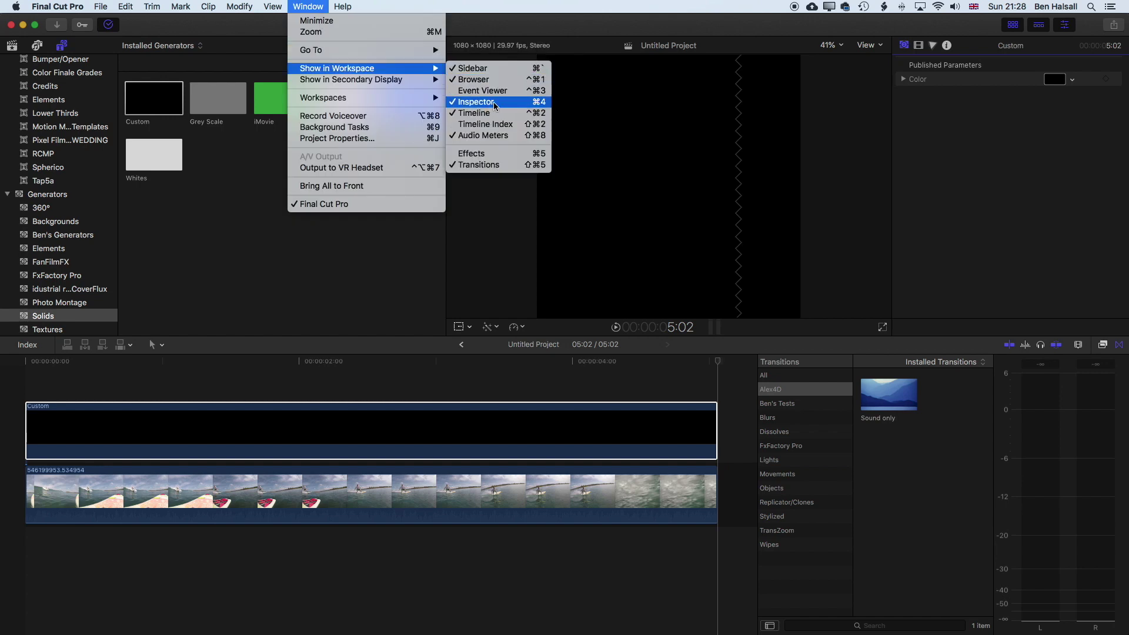
click(506, 3)
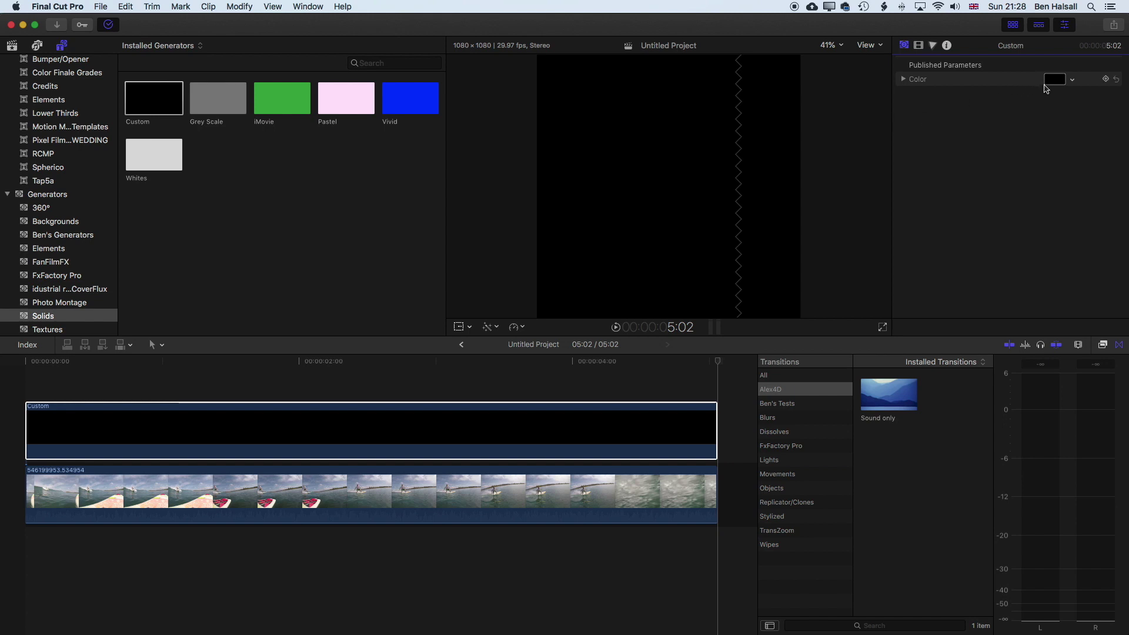
- Change the Custom solid's Color from black to red C00000 (Red about 192)
click(1055, 79)
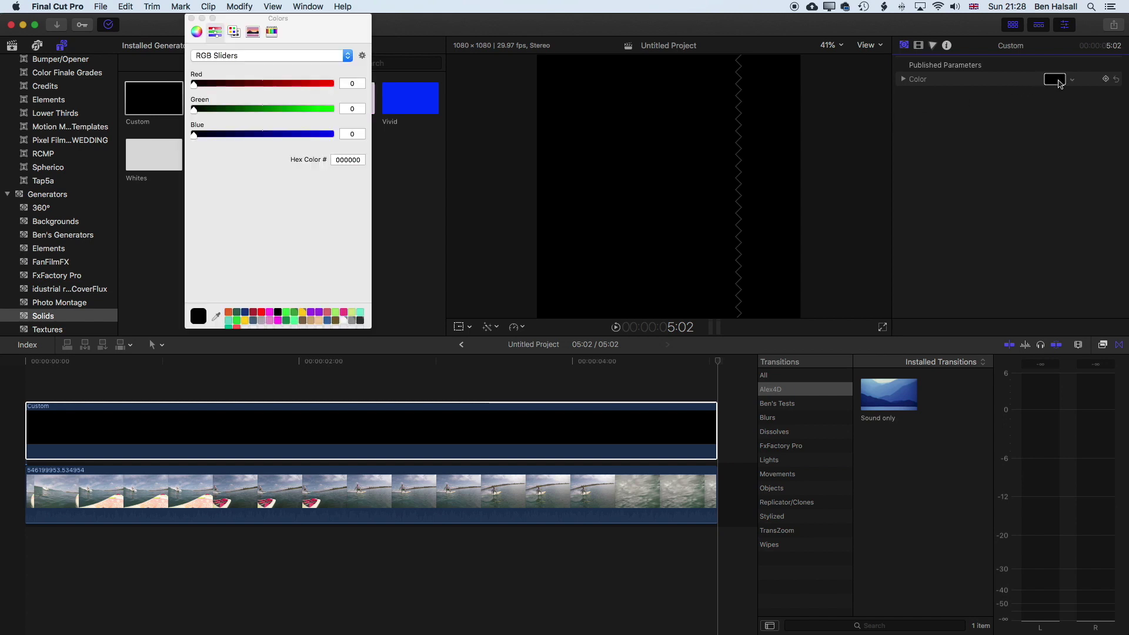
drag(199, 87, 296, 87)
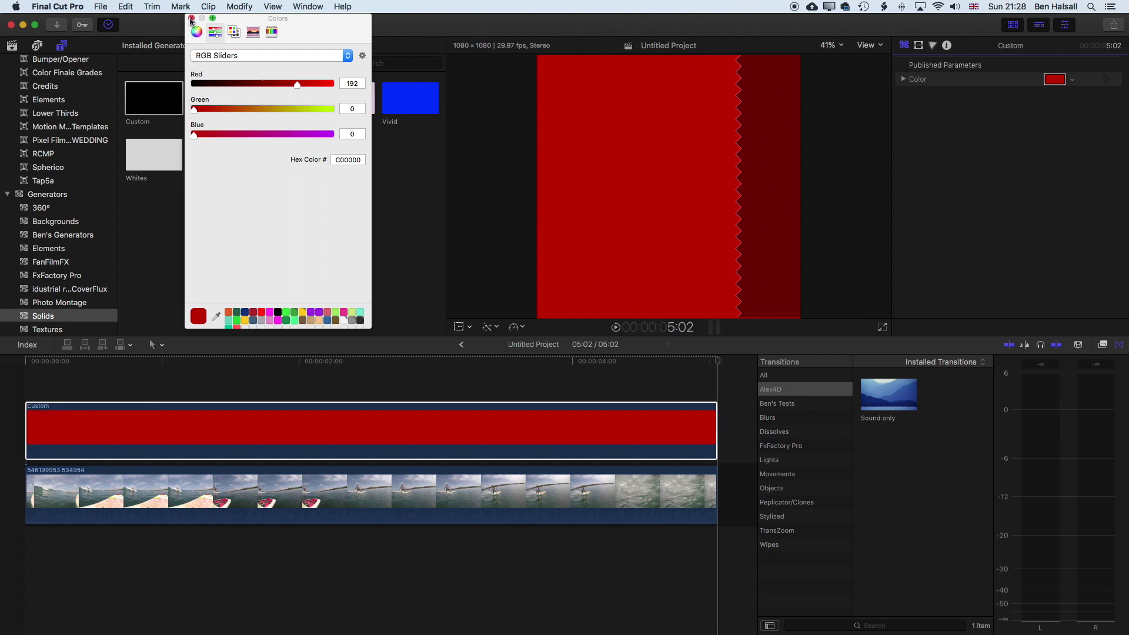
click(191, 20)
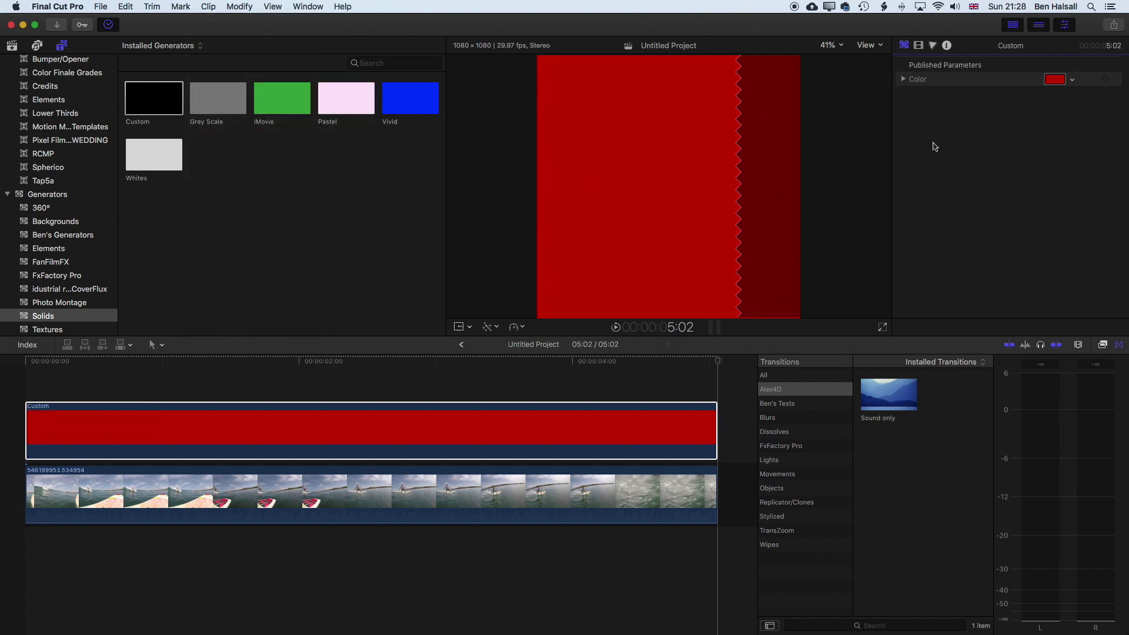
click(1072, 80)
drag(1071, 99, 1061, 77)
click(1060, 69)
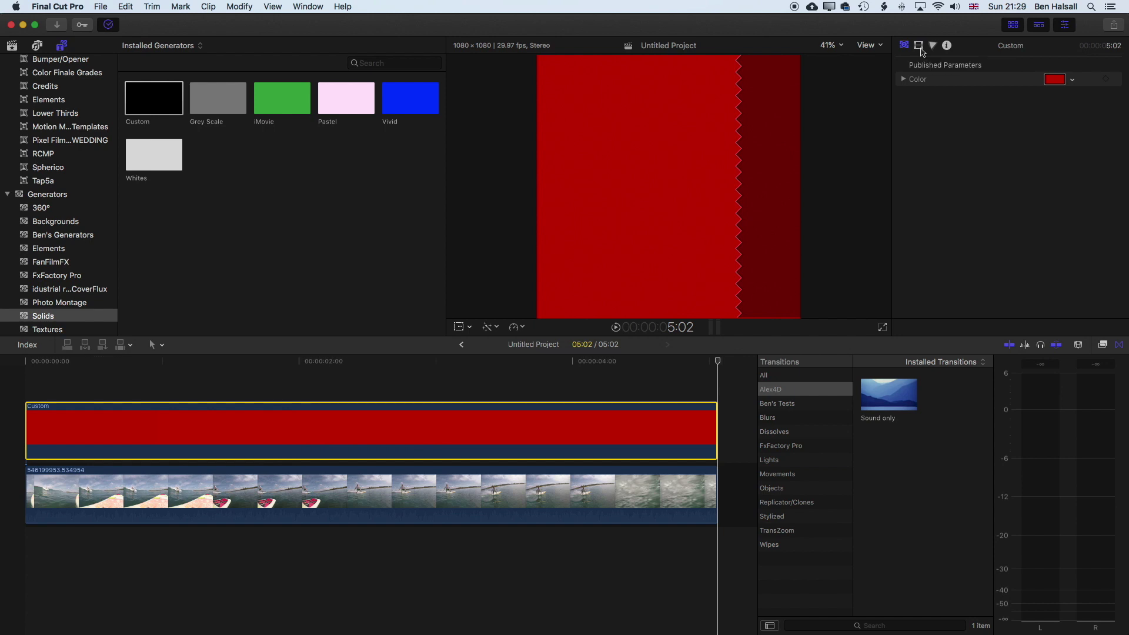
- Crop the red solid's Top by about 1038 px, leaving a thin bottom strip
click(921, 49)
scroll(997, 238, down, 2)
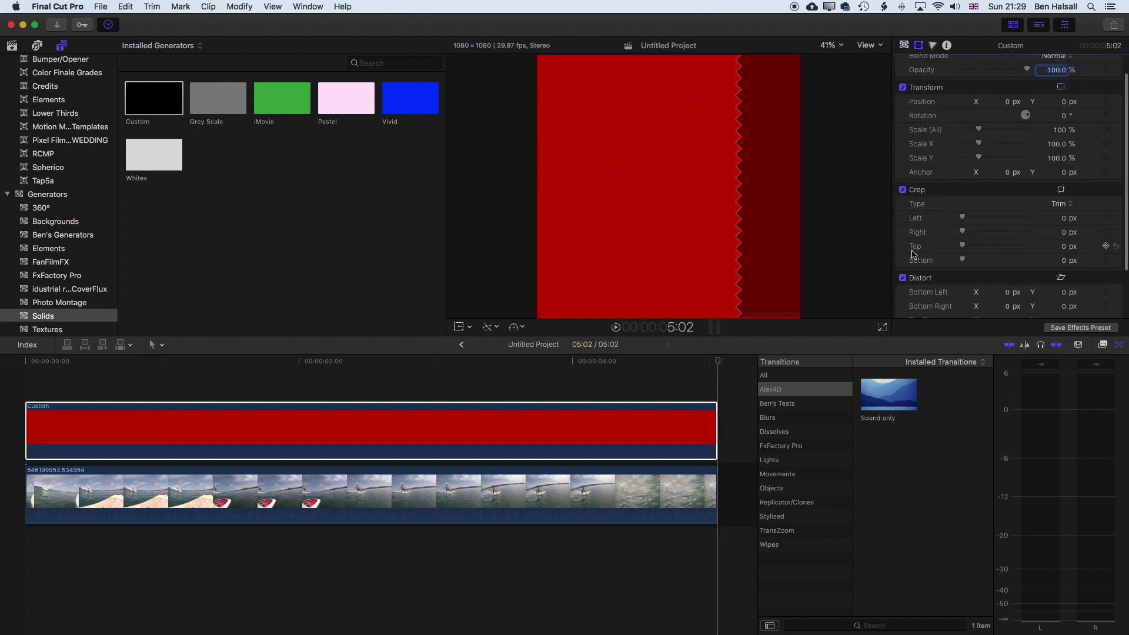
drag(965, 248, 1027, 253)
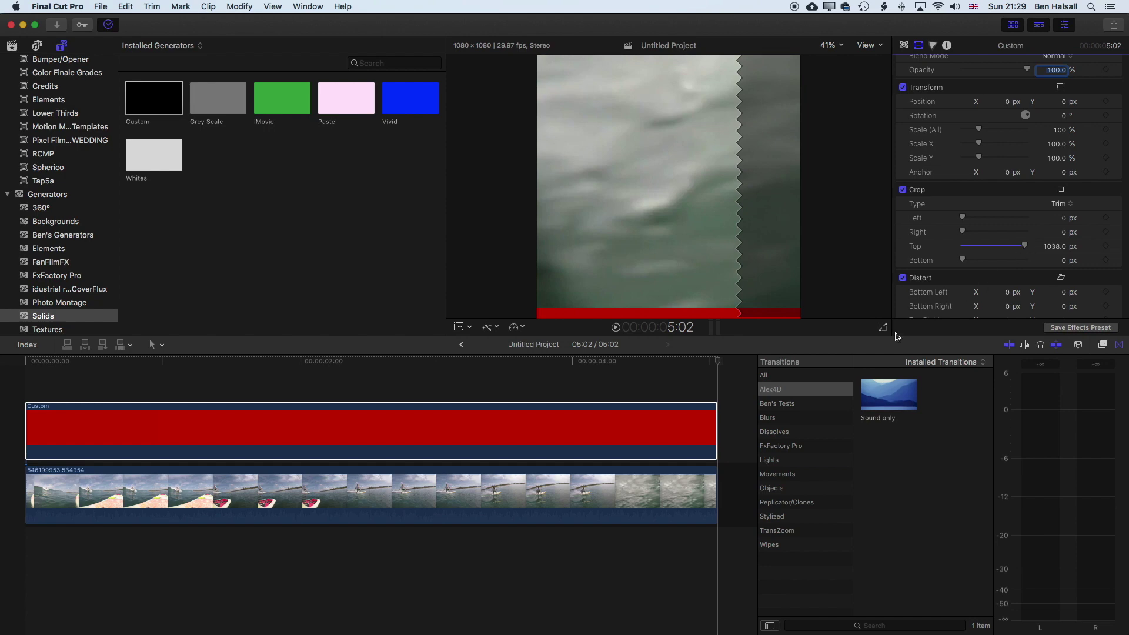
- At the project start, keyframe the red strip's Right crop at 1080 px to hide it
drag(717, 360, 2, 356)
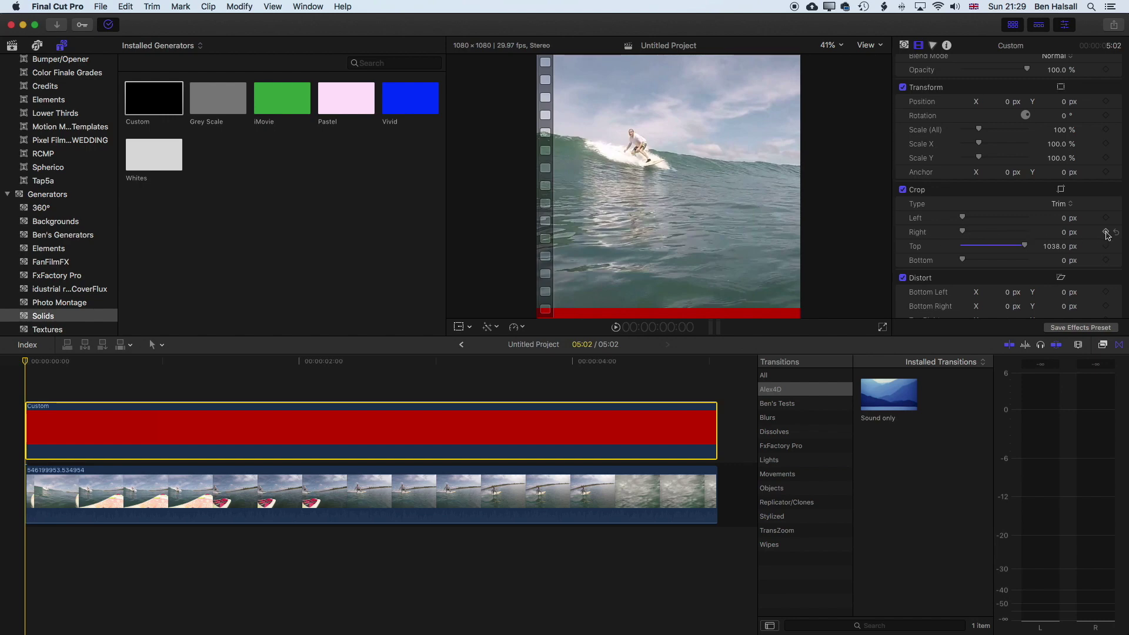
click(1106, 233)
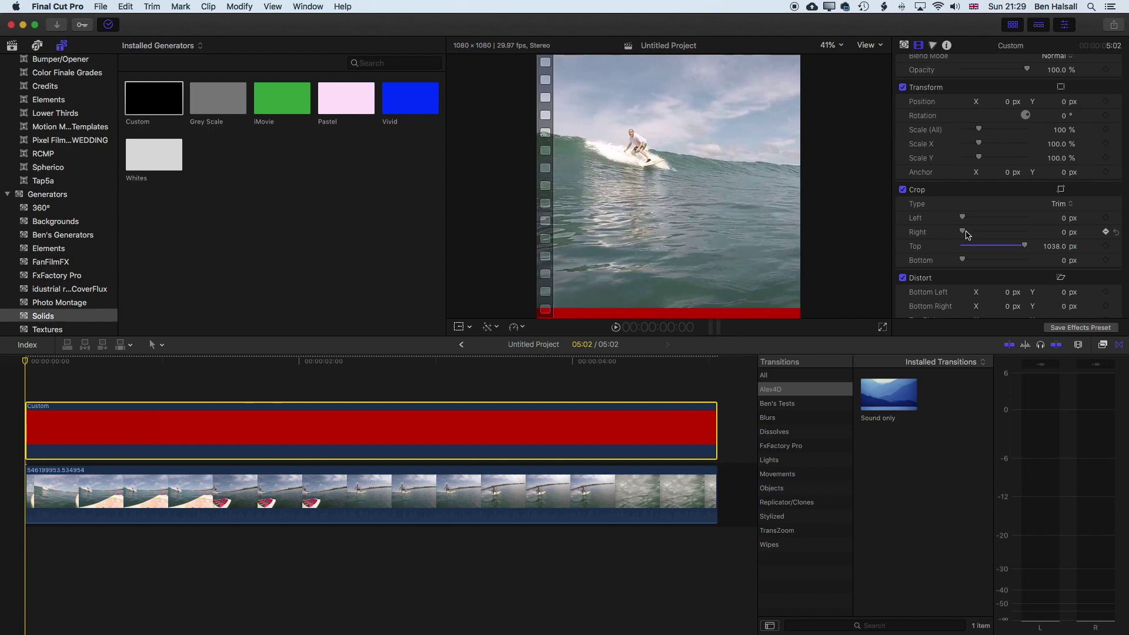
drag(967, 236, 1035, 237)
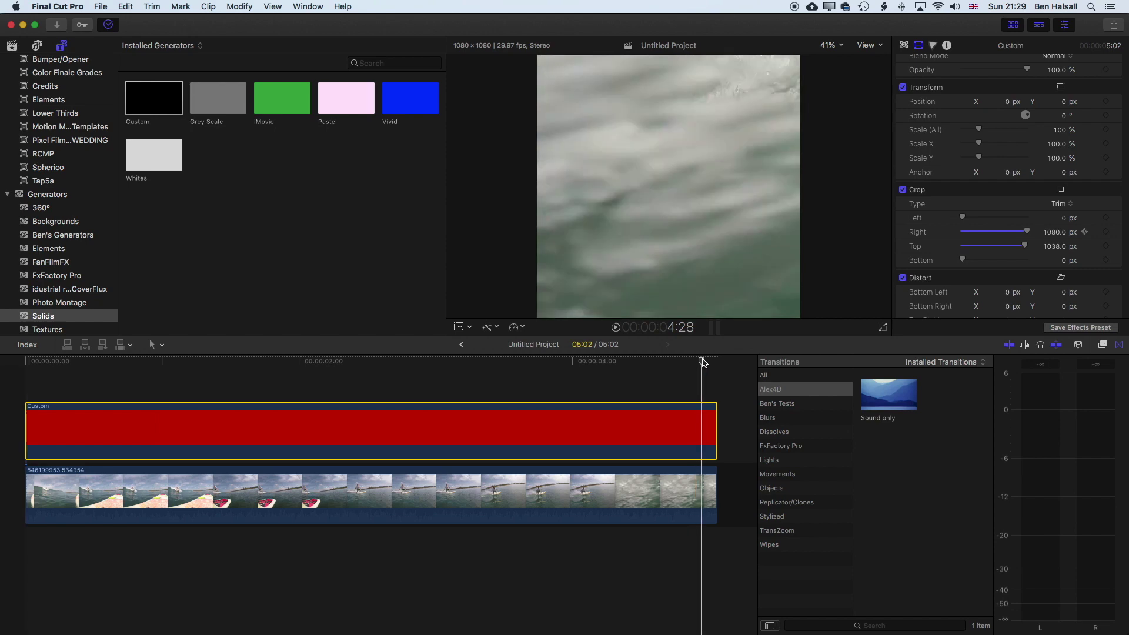
click(645, 359)
- On the last frame, keyframe the Right crop back to 0 px for a full-width bar
drag(645, 360, 718, 363)
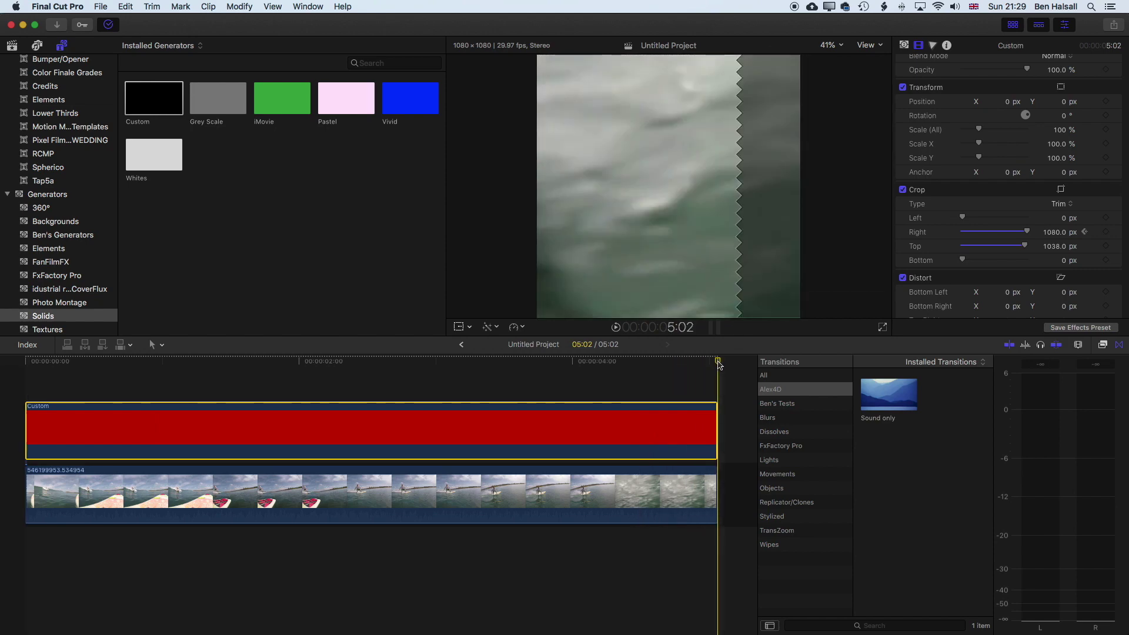
key(Left)
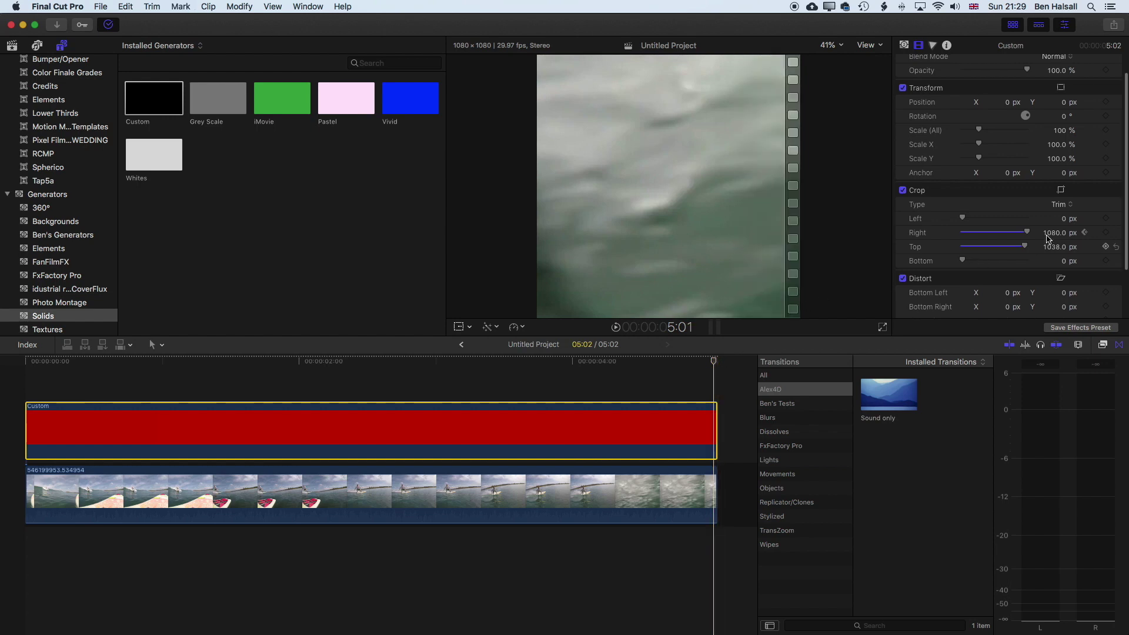
click(1028, 234)
drag(1029, 234, 945, 232)
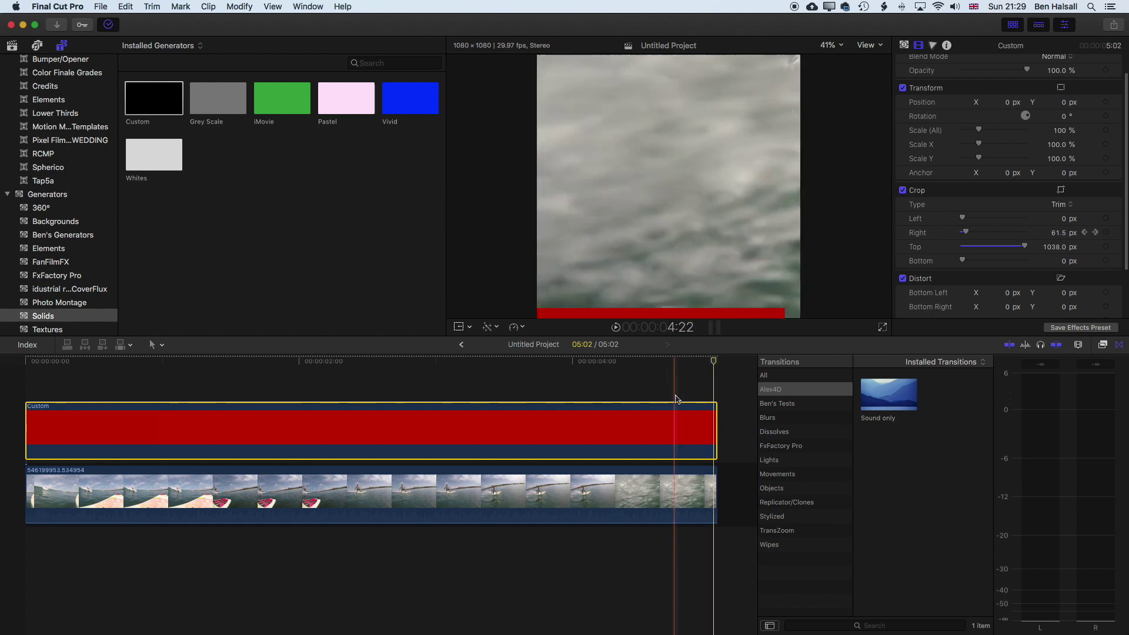
- Check the bar's width midway, then play the growing-bar animation from the start
click(442, 360)
drag(420, 357, 2, 351)
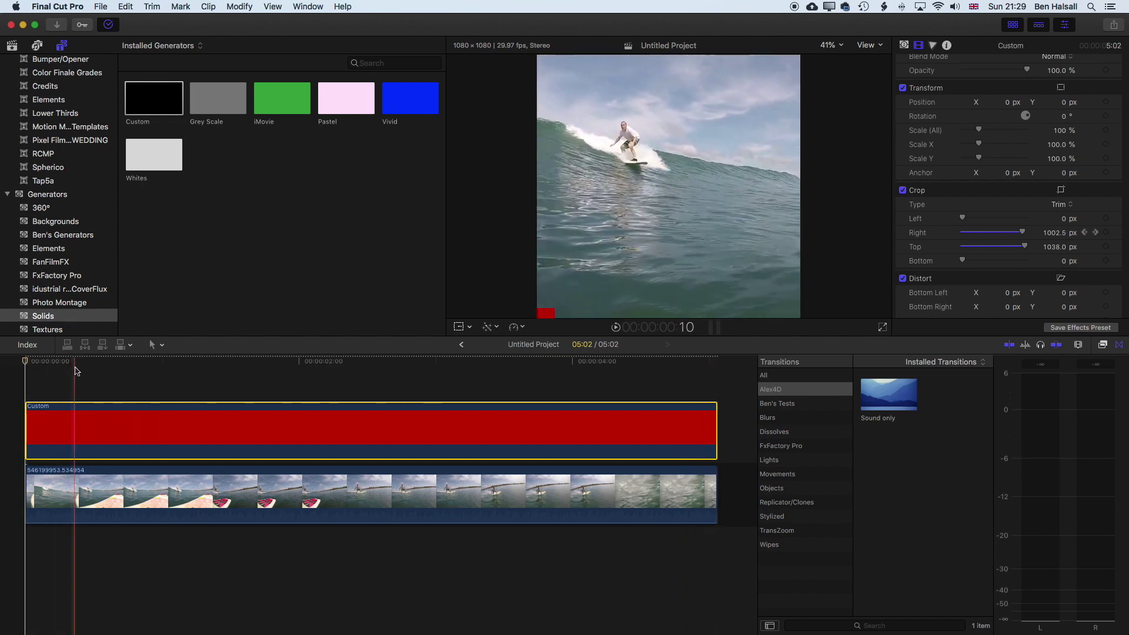
key(space)
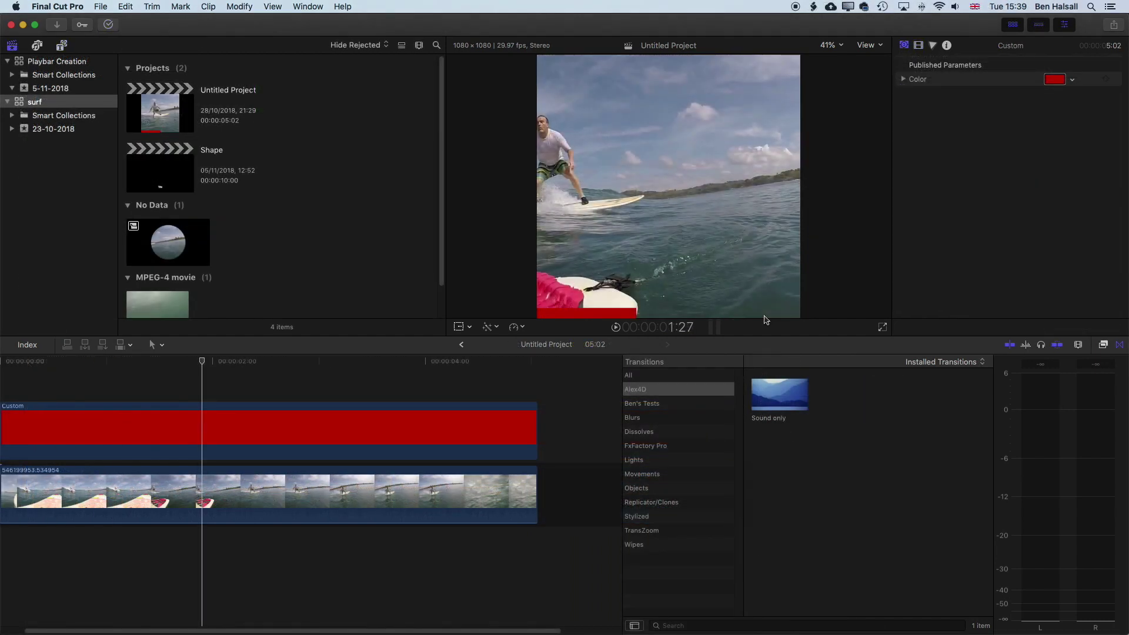
- Option-drag a copy of the red Custom solid onto a layer above and select it
click(209, 430)
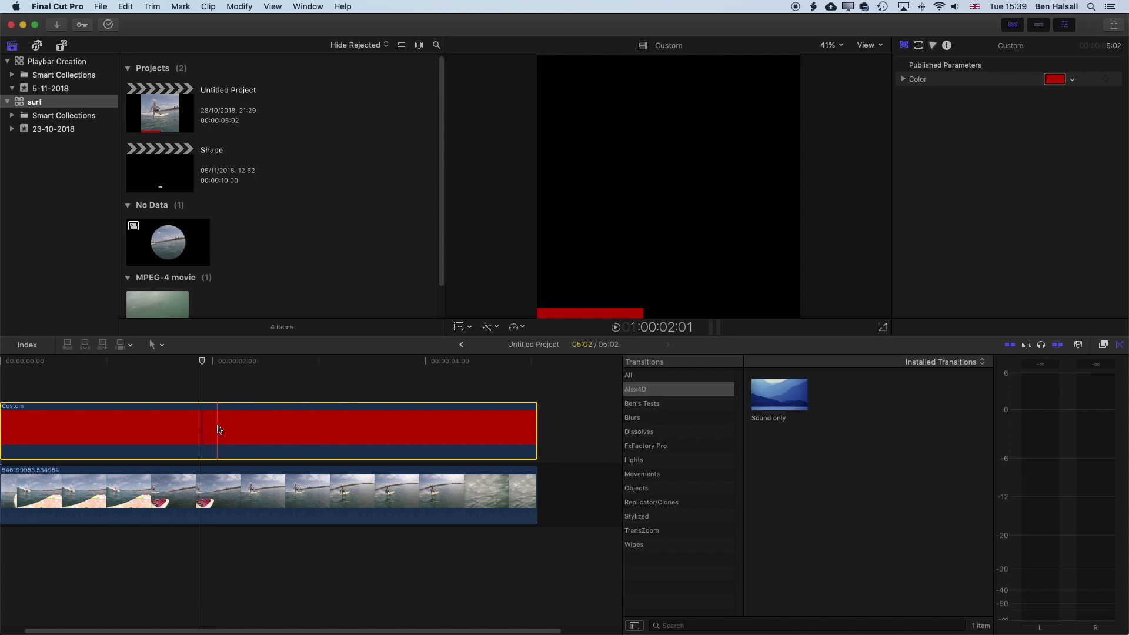
mouse_move(218, 431)
mouse_down()
mouse_move(222, 396)
mouse_move(214, 433)
mouse_up()
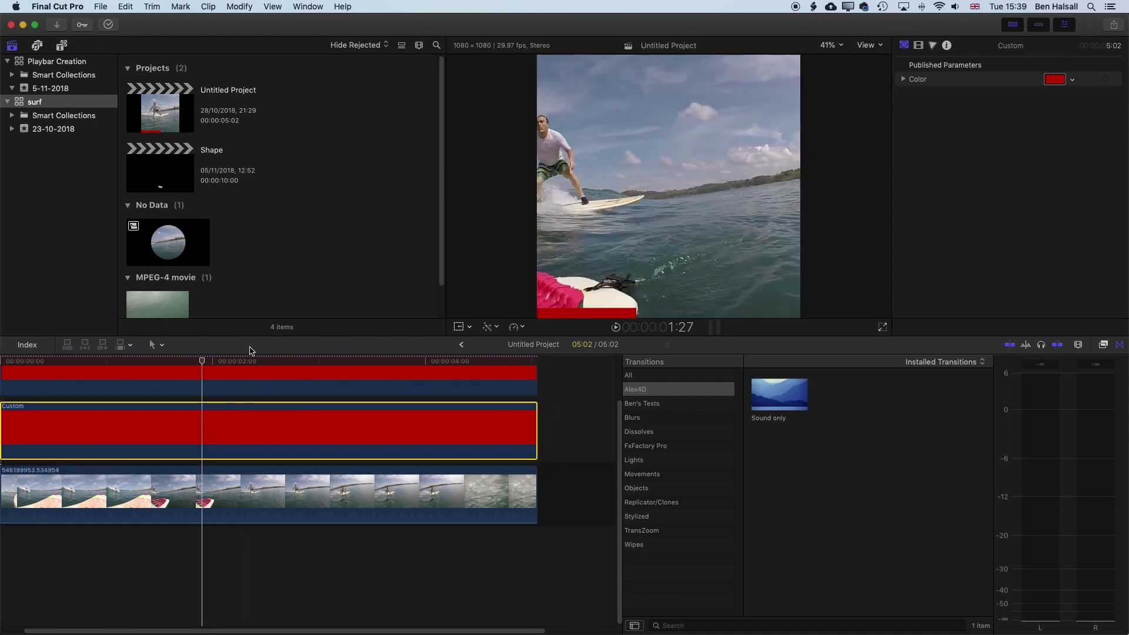
scroll(235, 400, up, 2)
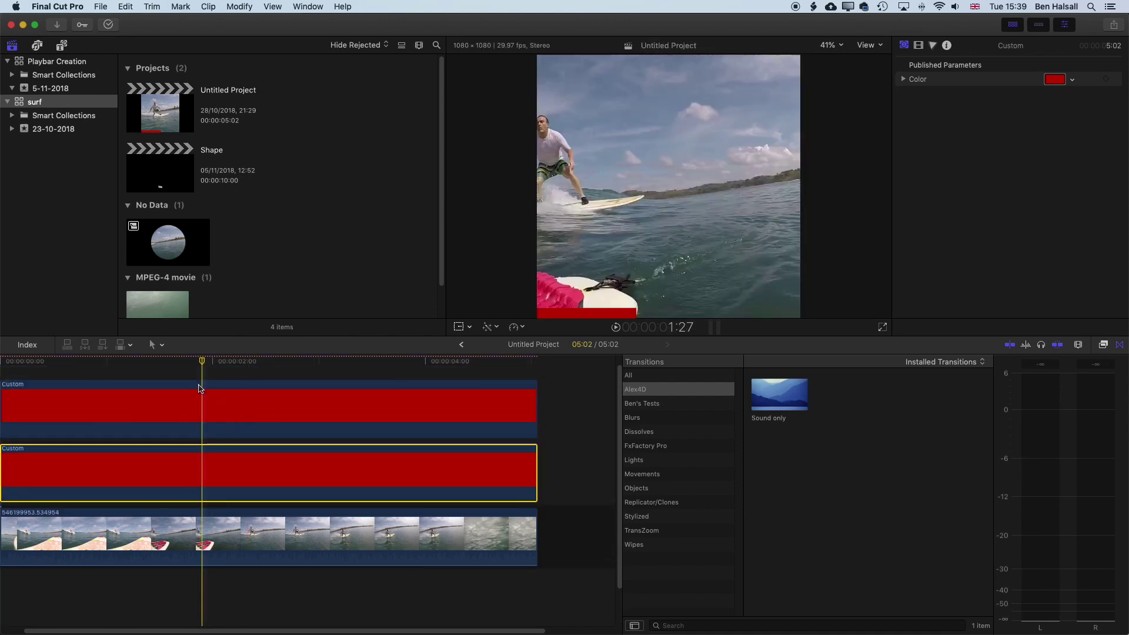
click(200, 389)
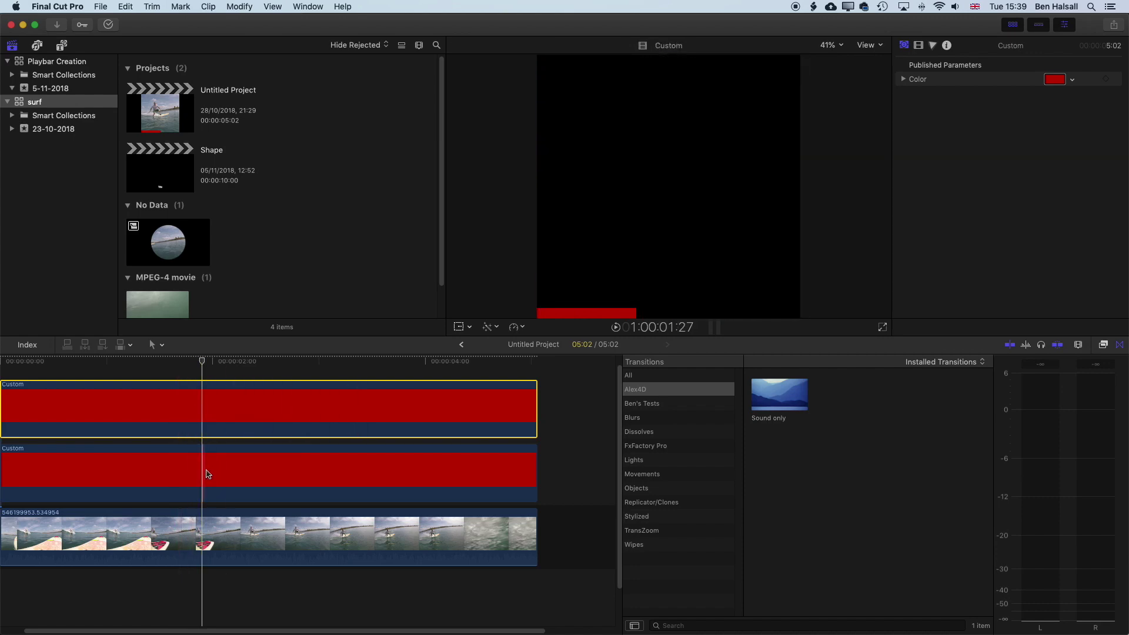
- Reset the lower Custom solid's Crop Right to 0 so it spans the full frame width
click(206, 474)
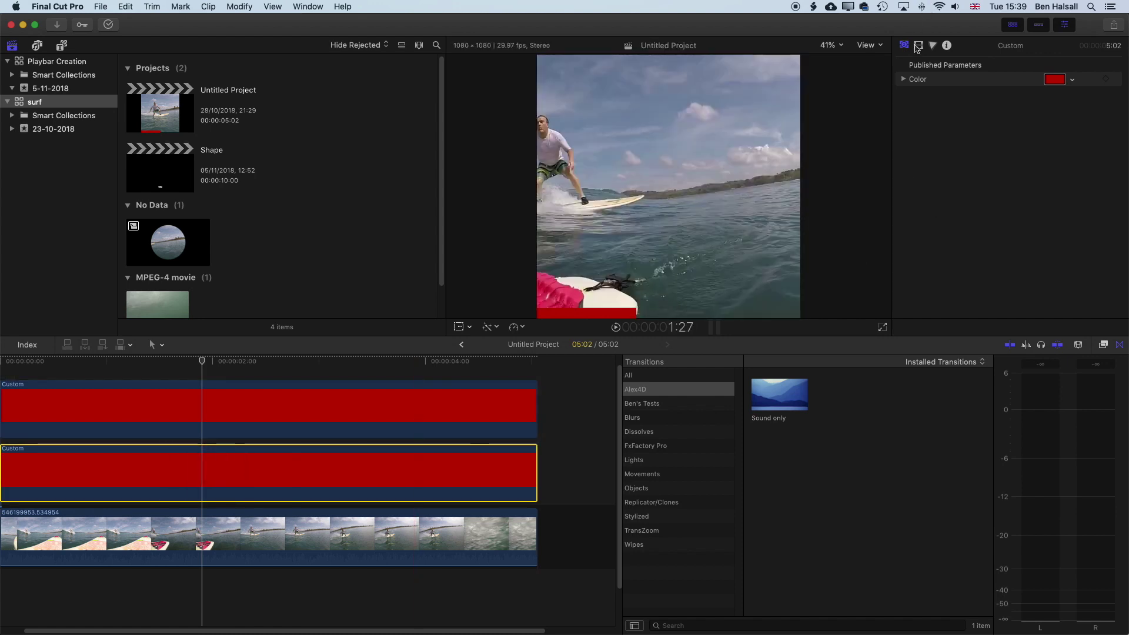
click(920, 47)
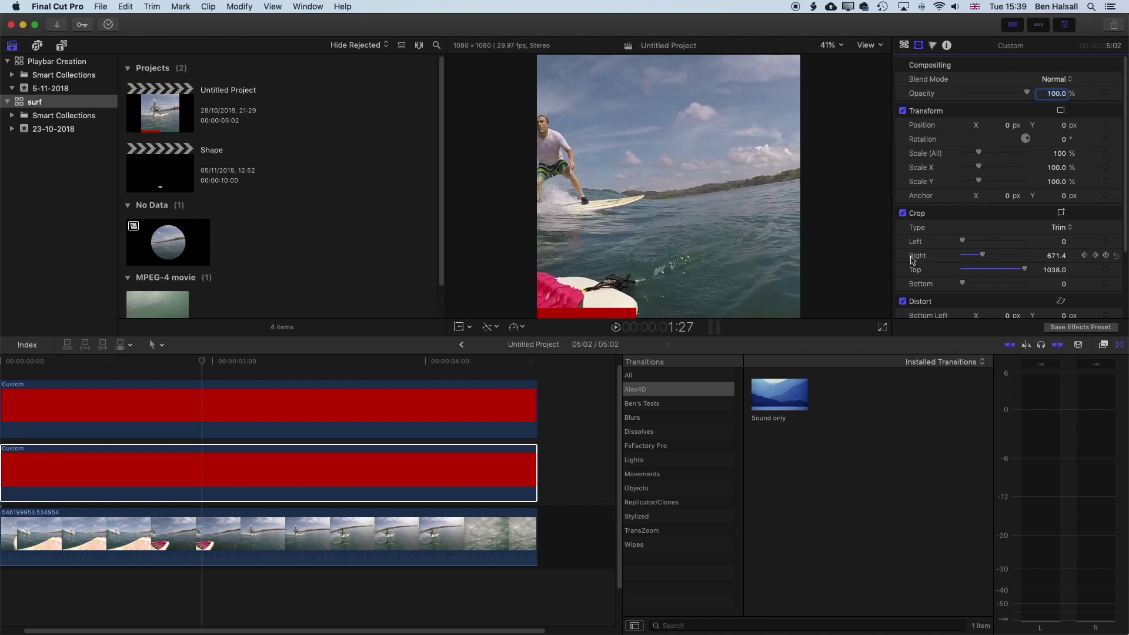
click(1115, 257)
click(904, 46)
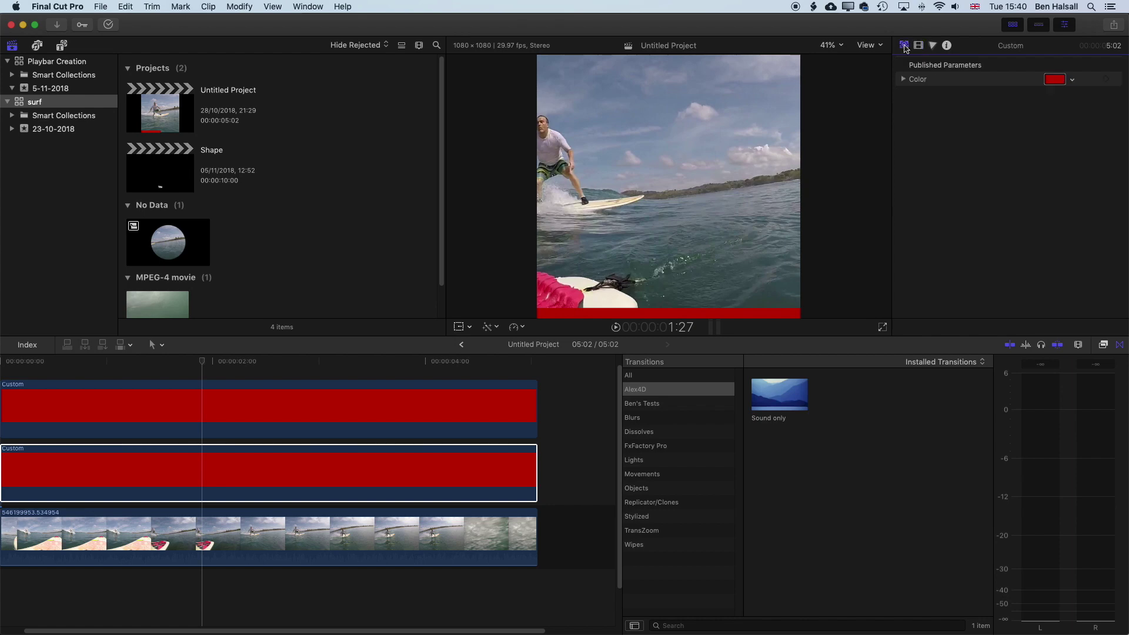
- Change the lower Custom solid's colour from red to a neutral light grey
click(1055, 81)
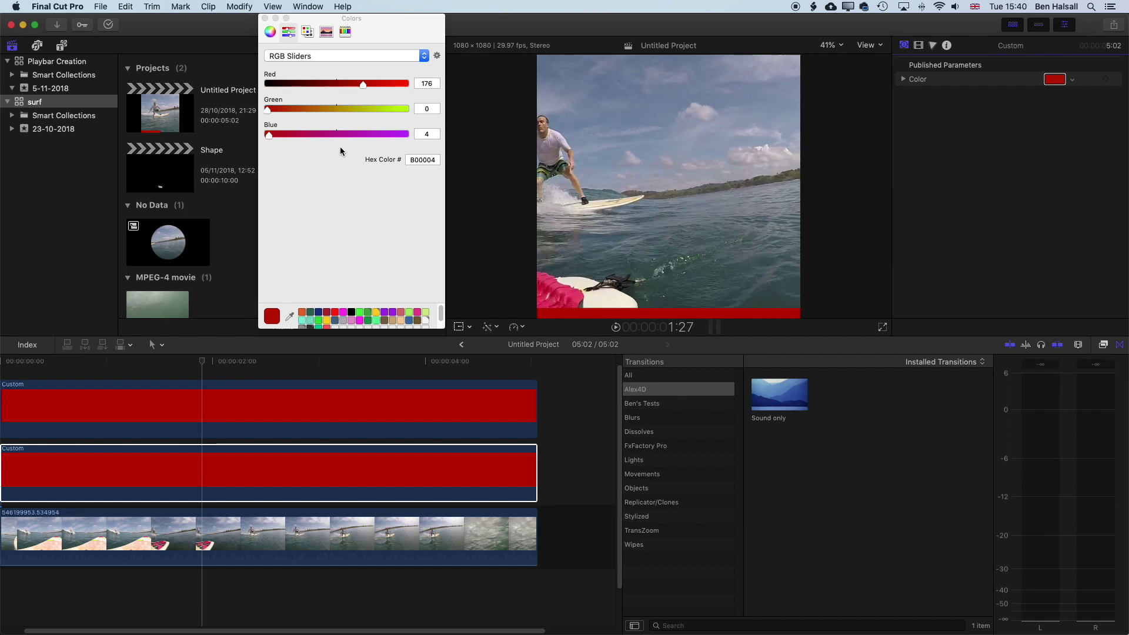
drag(266, 111, 363, 110)
drag(269, 135, 363, 135)
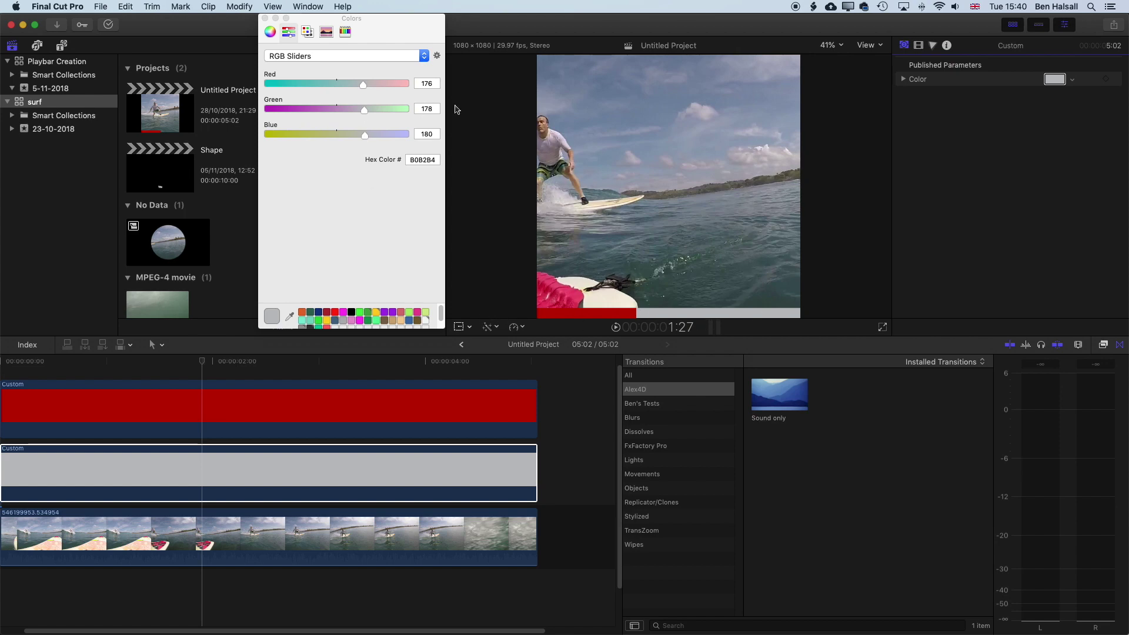
drag(362, 86, 359, 134)
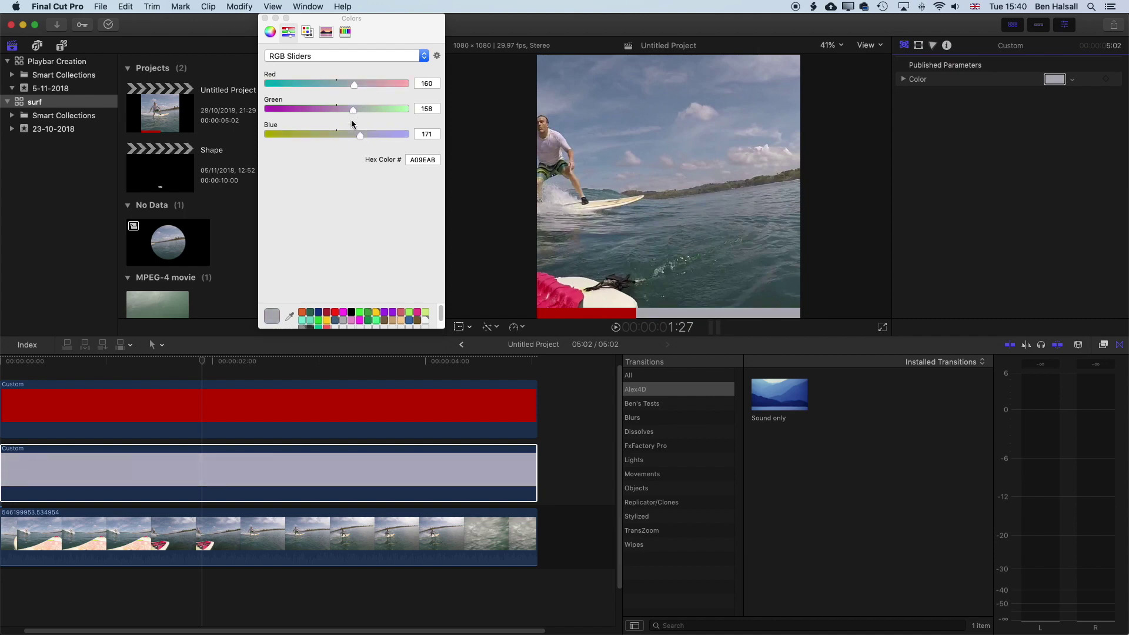
click(265, 19)
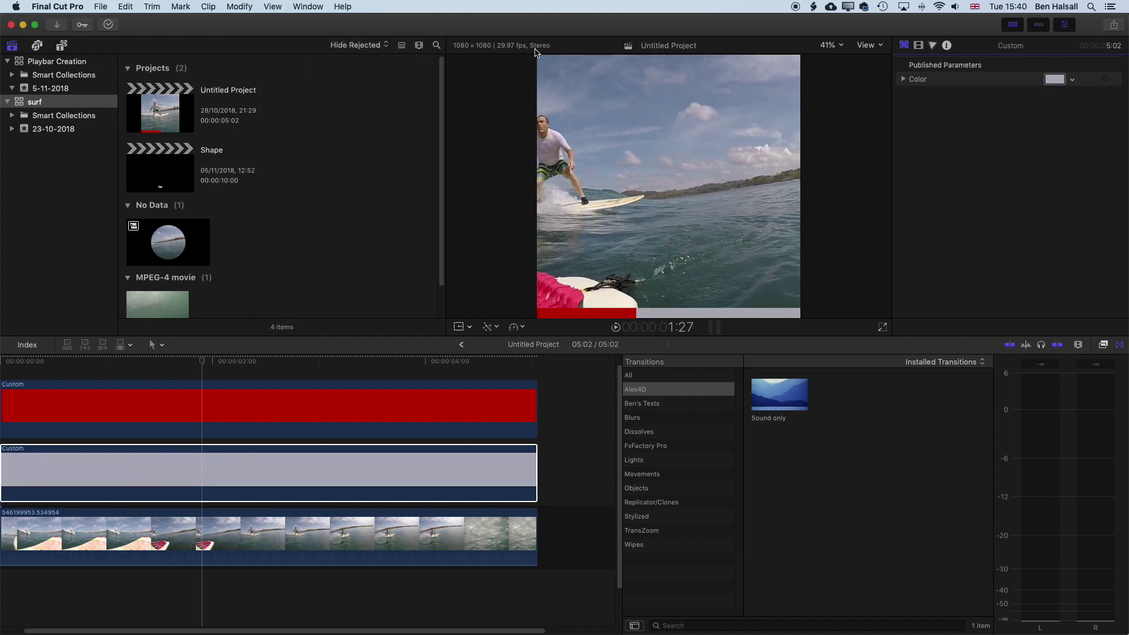
click(1072, 79)
mouse_move(1008, 212)
mouse_down()
mouse_move(1050, 212)
mouse_move(1007, 211)
mouse_move(1018, 211)
mouse_up()
click(152, 361)
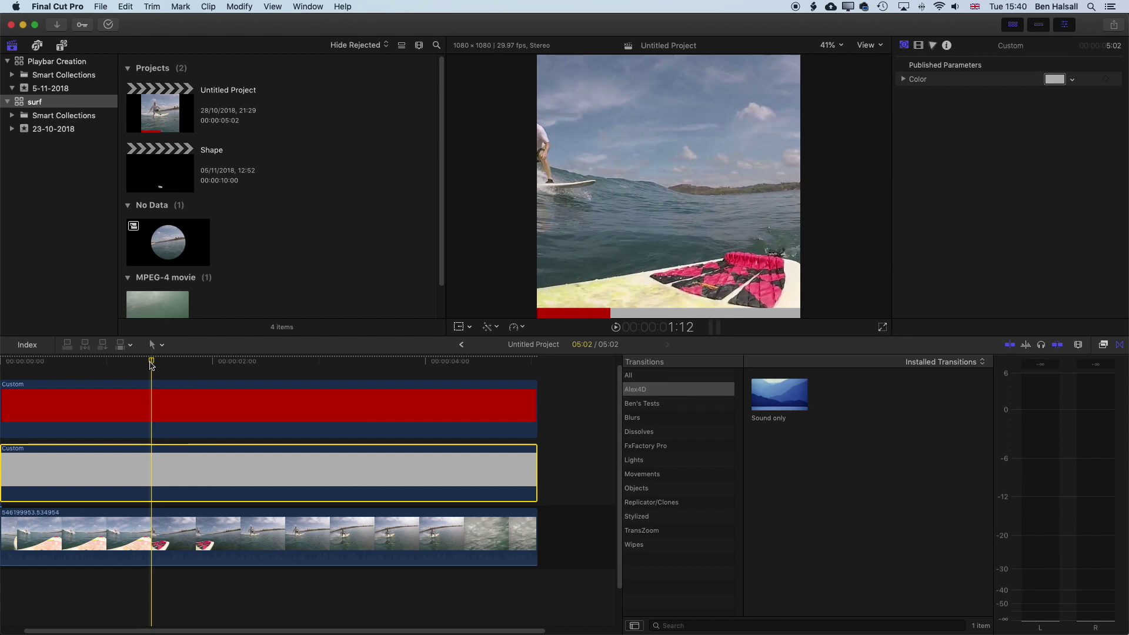
key(space)
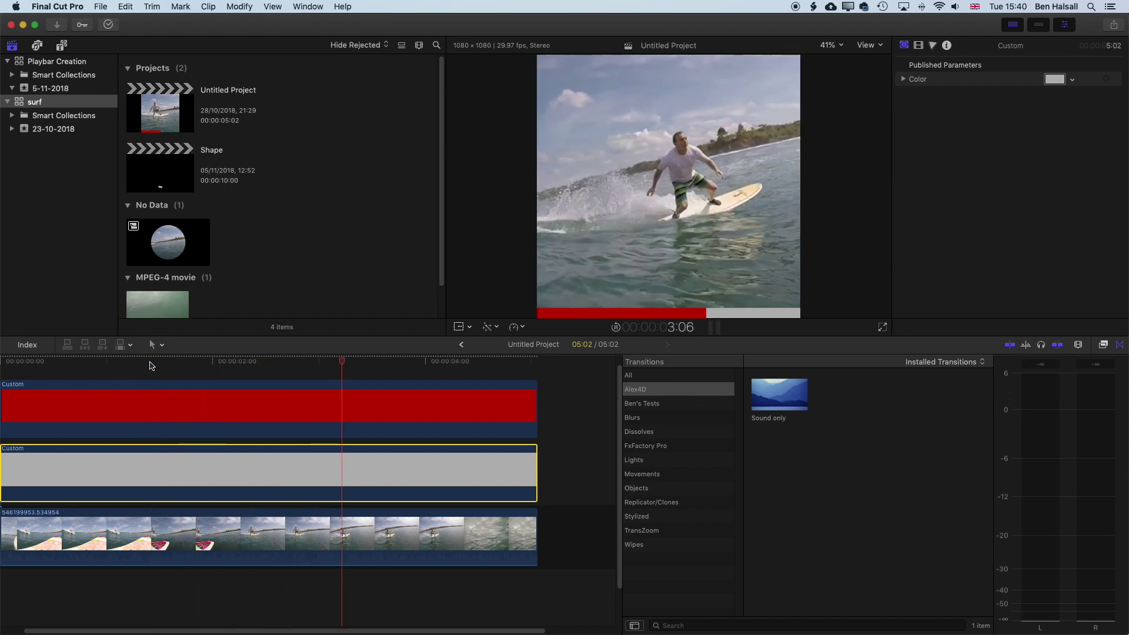